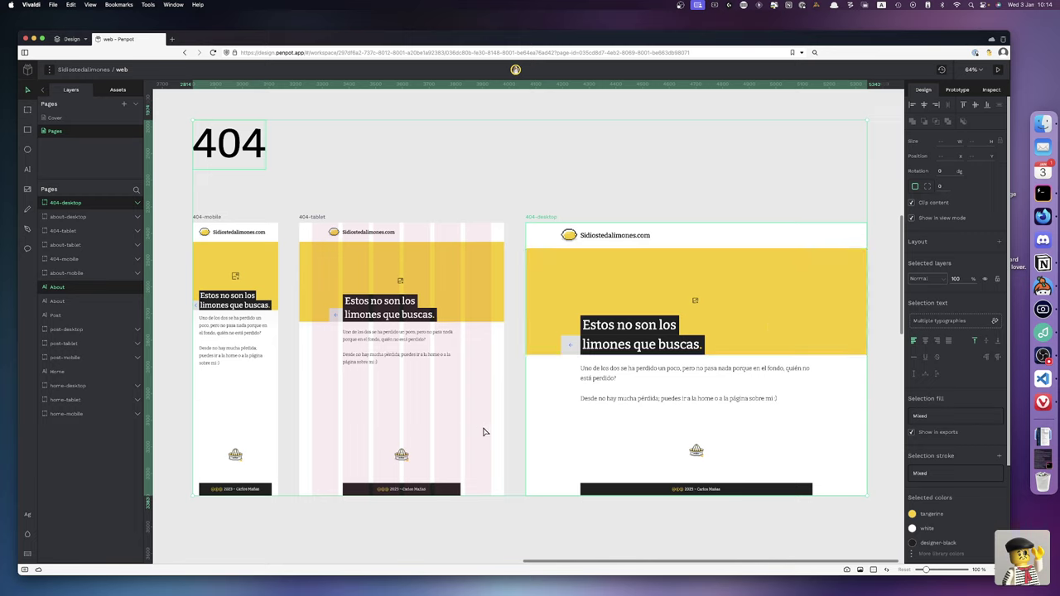
Examine the mobile, tablet and desktop designs of the 404 page side by side.
scroll(253, 120, "up", 2)
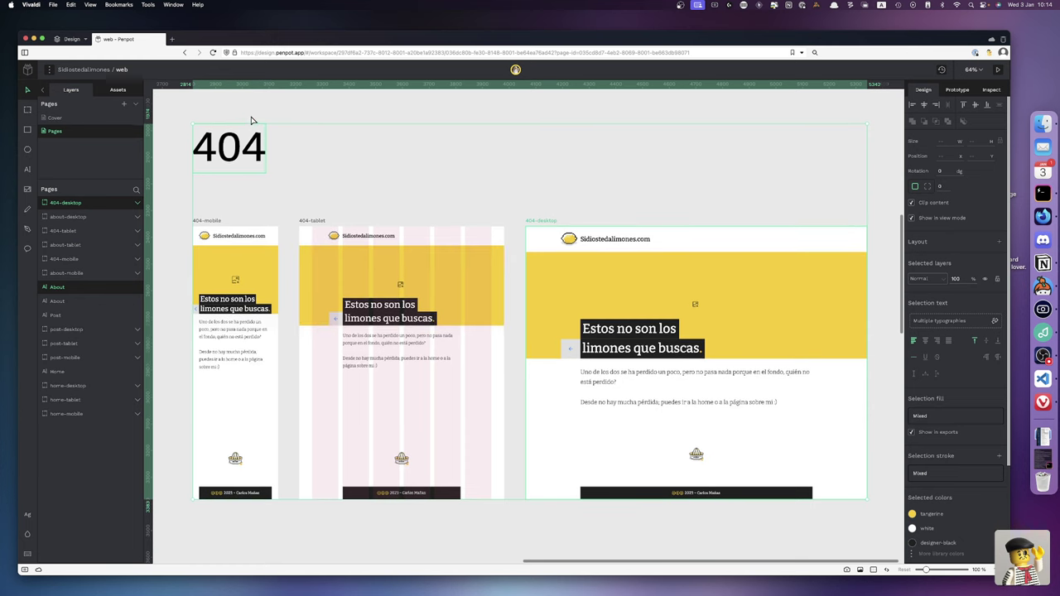
scroll(252, 120, "down", 1)
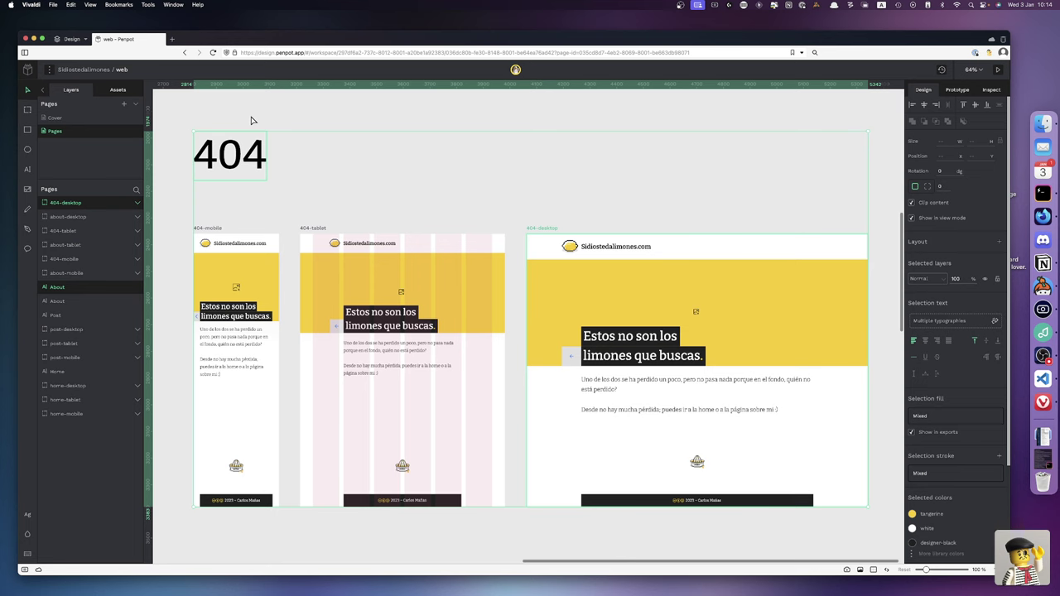
scroll(252, 120, "down", 1)
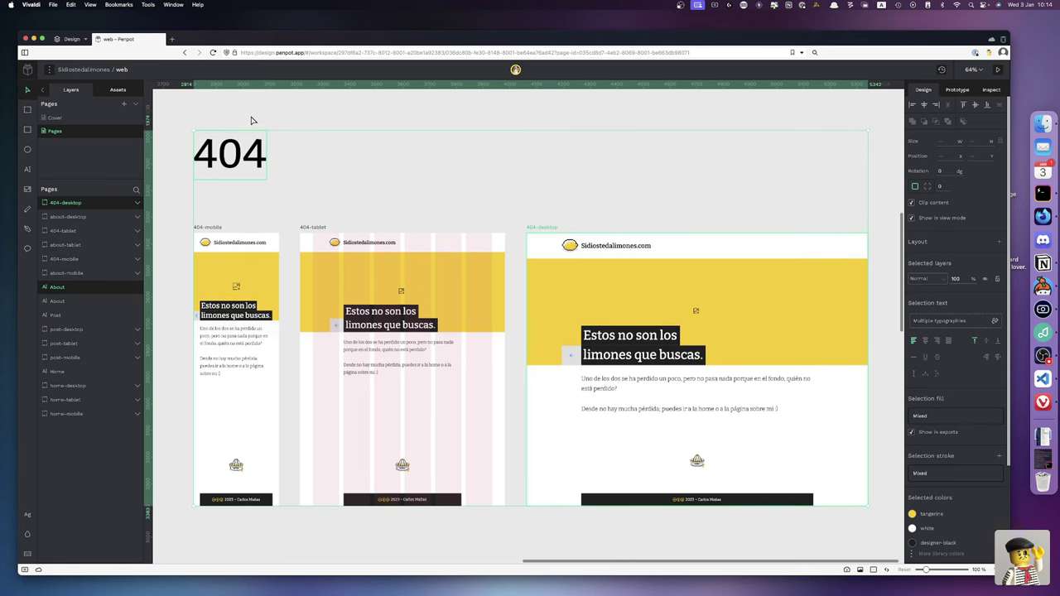
scroll(253, 120, "up", 1)
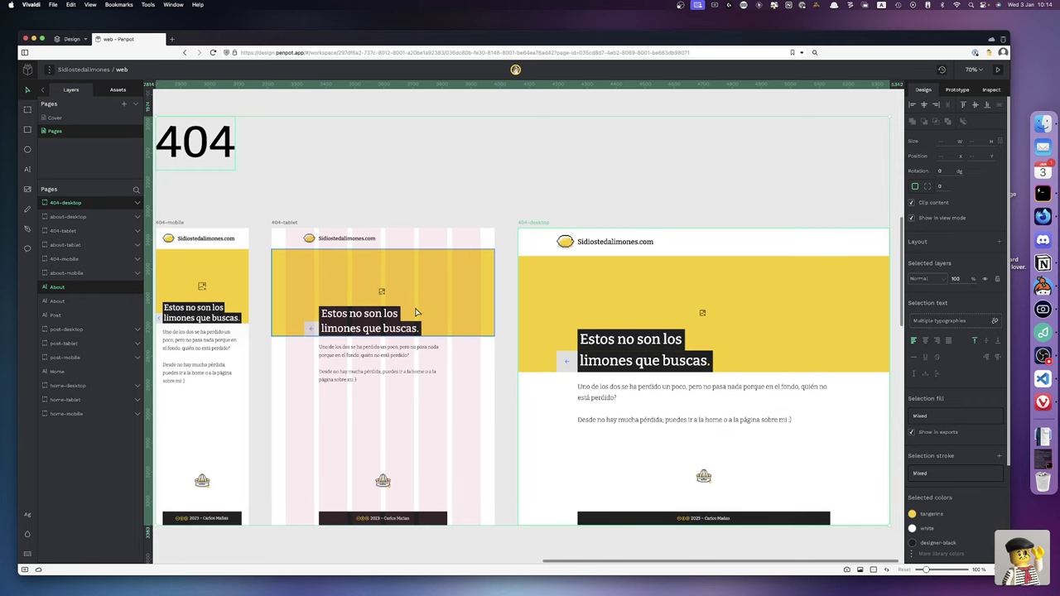
scroll(514, 325, "down", 3)
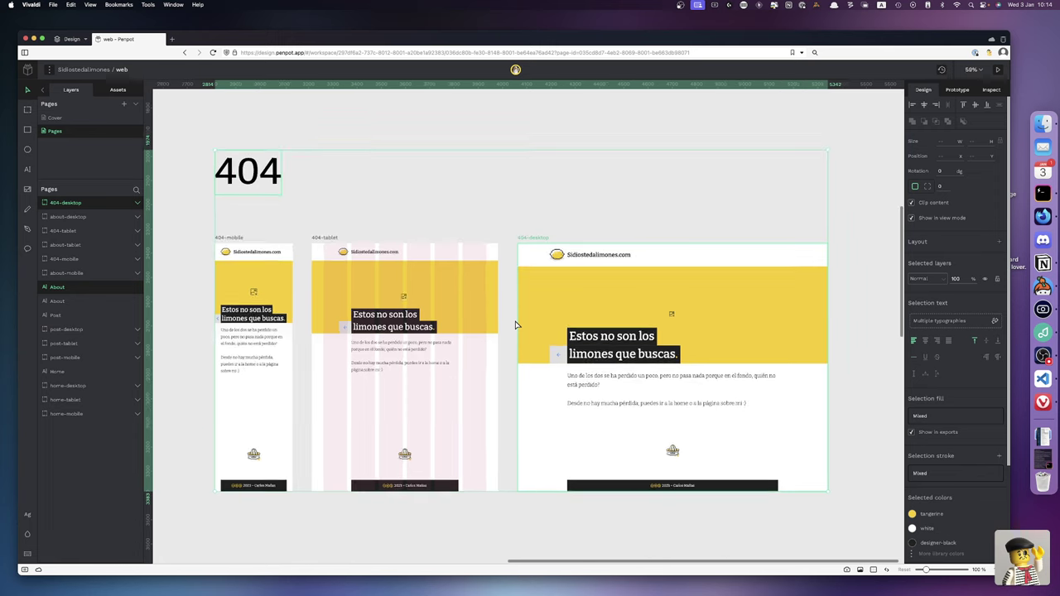
scroll(514, 325, "up", 3)
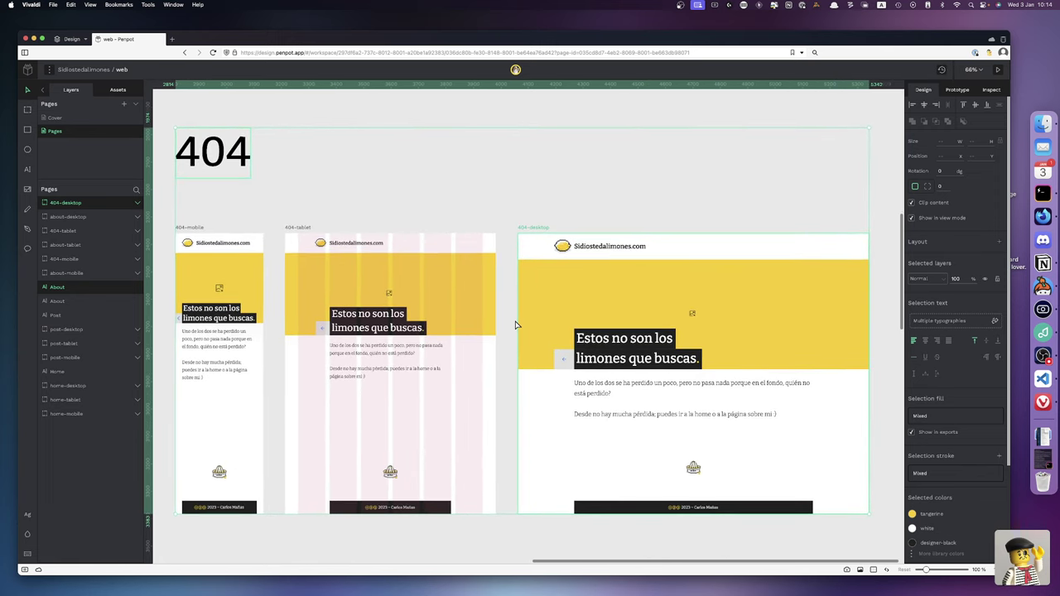
scroll(514, 326, "up", 1)
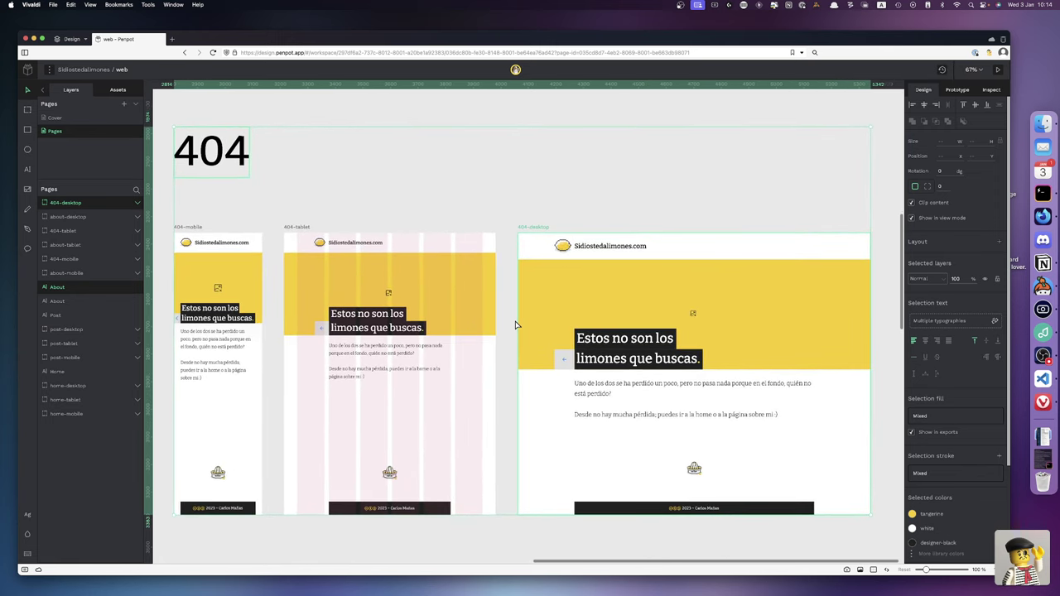
left_click(367, 530)
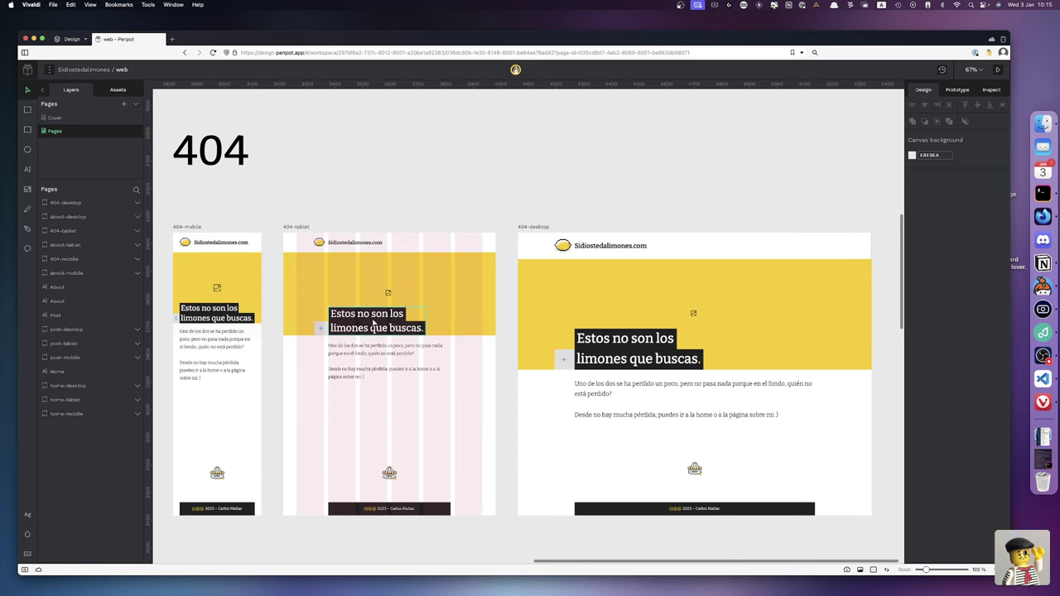
Compare the 404 page designs with the about page and post page layouts on the same canvas.
scroll(373, 323, "up", 10)
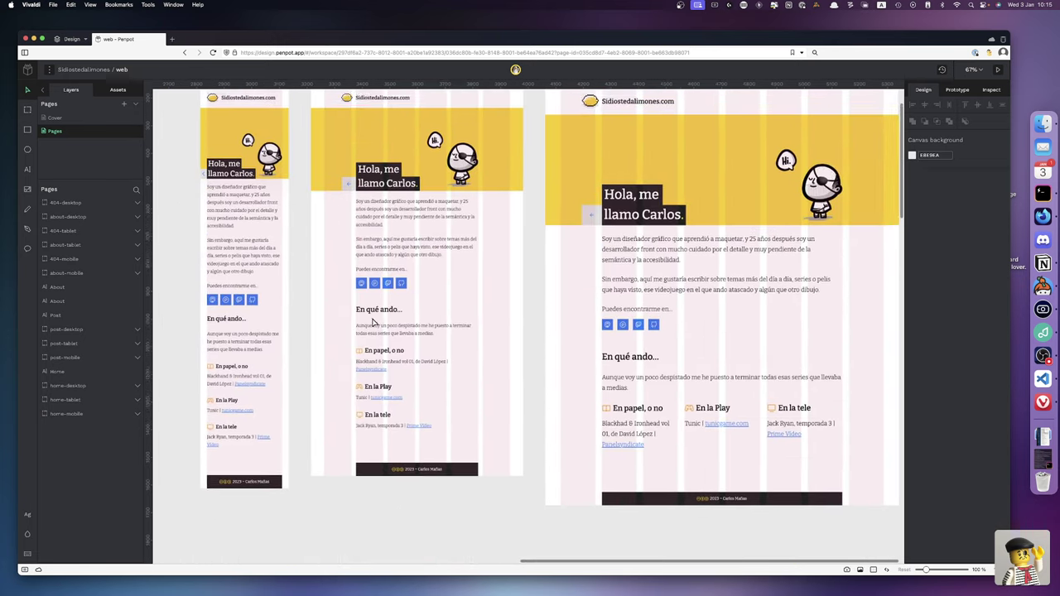
scroll(374, 323, "down", 10)
scroll(373, 323, "left", 5)
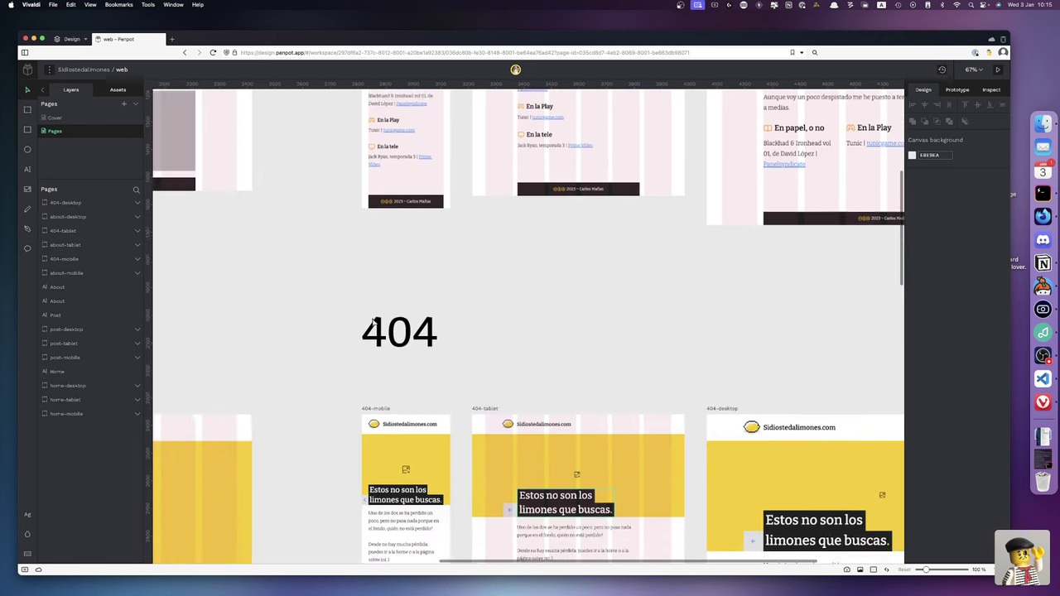
scroll(374, 322, "down", 5)
scroll(374, 322, "left", 5)
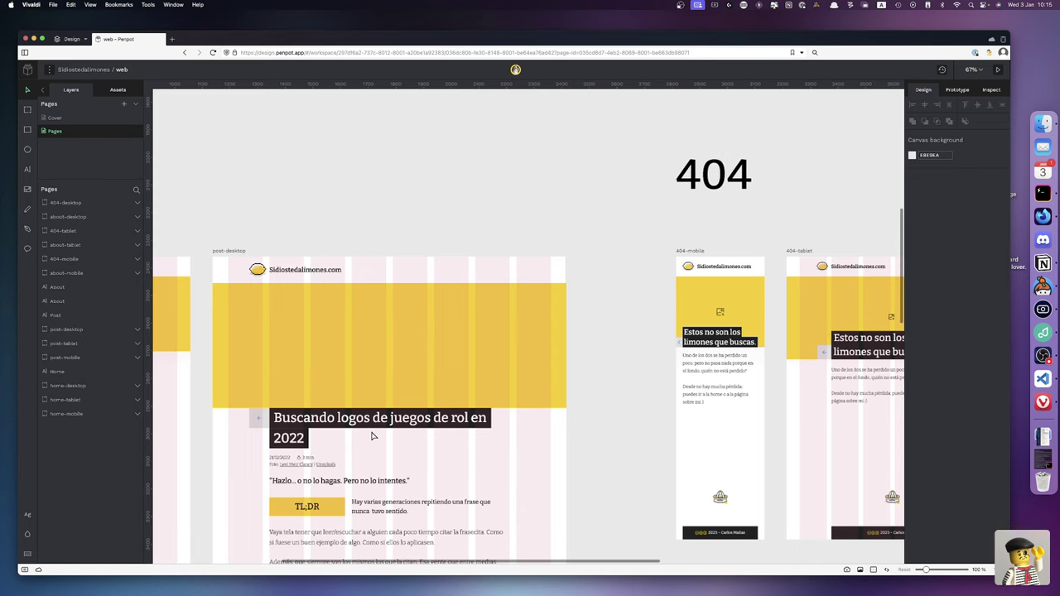
scroll(371, 436, "right", 5)
scroll(372, 437, "down", 2)
scroll(372, 436, "right", 8)
scroll(372, 436, "down", 1)
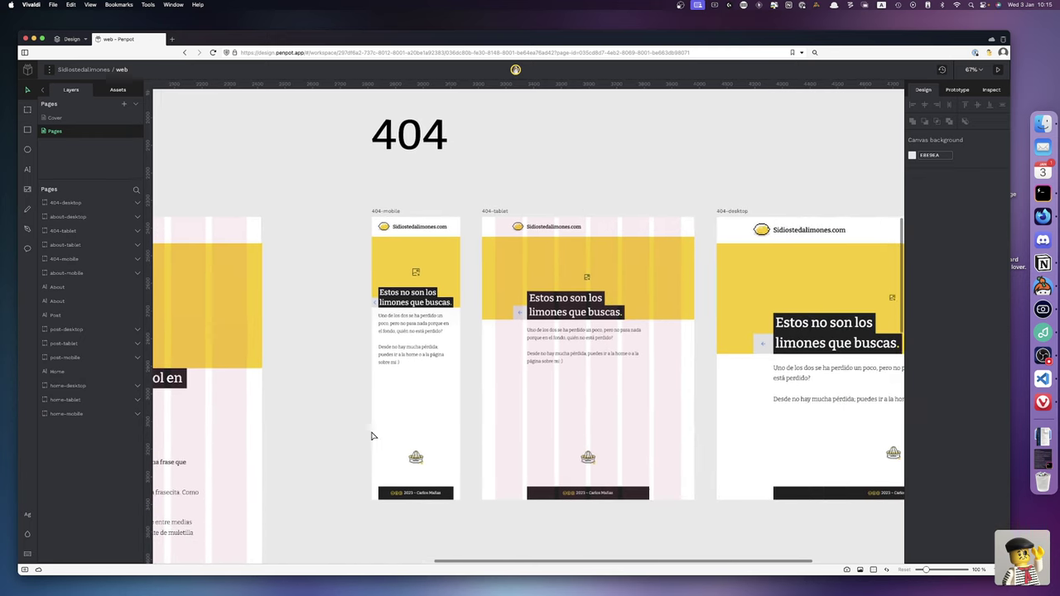
scroll(372, 436, "right", 1)
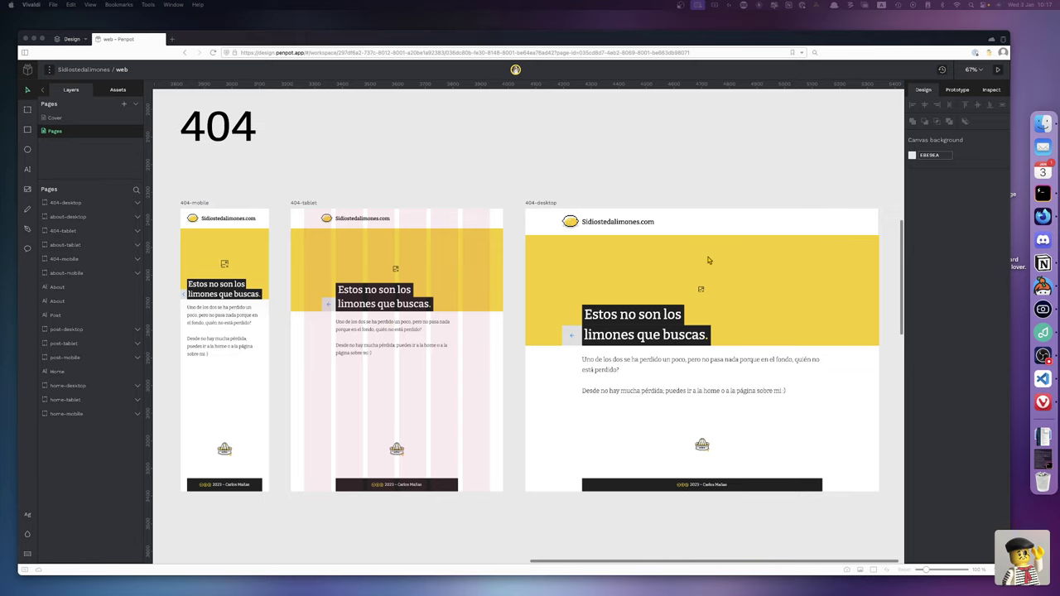
Switch to Firefox Developer Edition, open 8kdata.com in a new tab and look through its home page.
left_click(1042, 216)
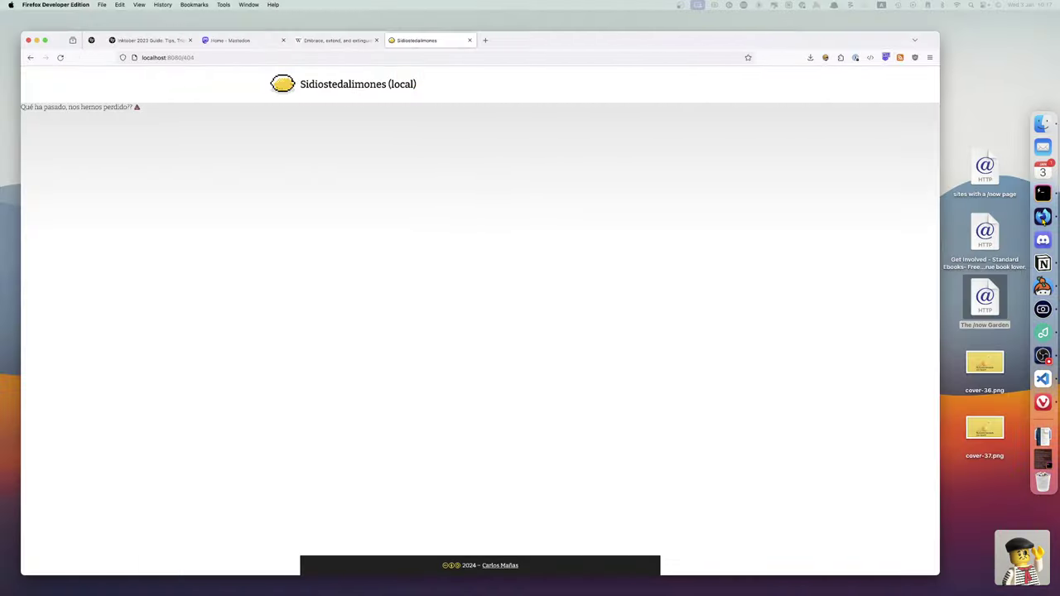
left_click(487, 40)
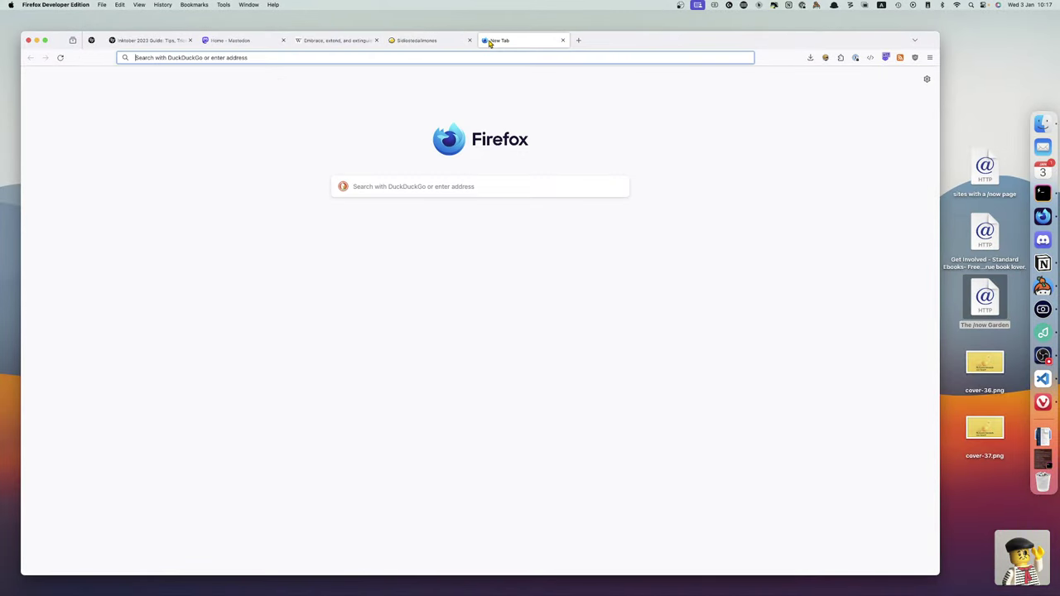
type("8kdata.co")
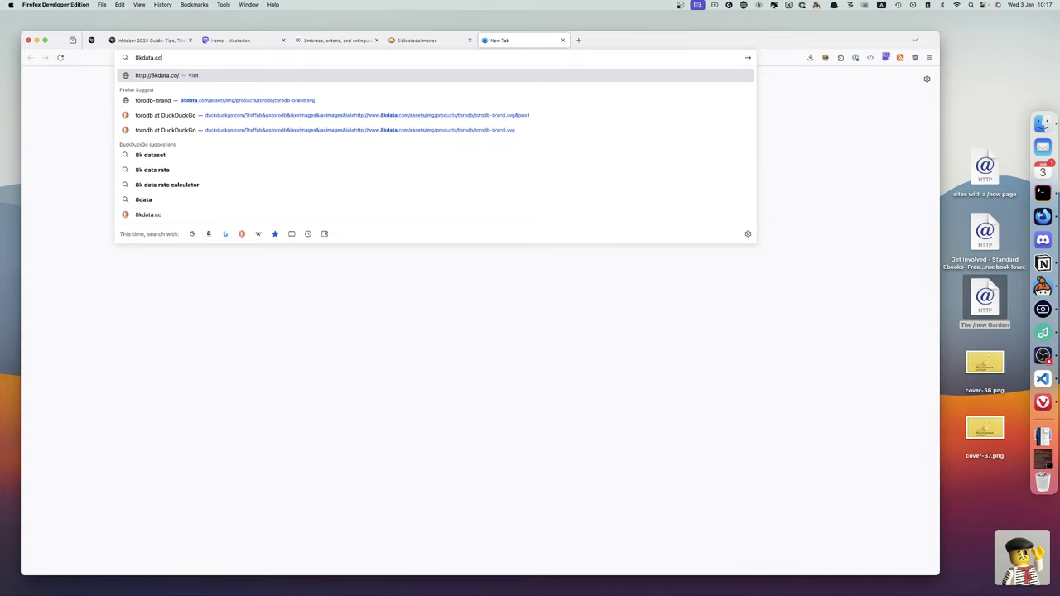
key("Return")
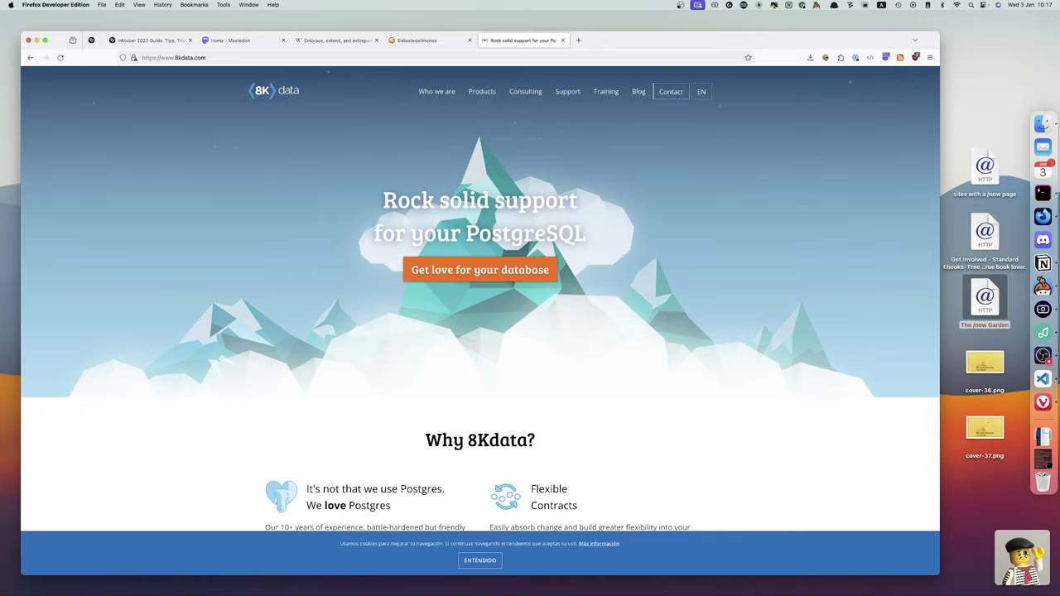
scroll(412, 335, "down", 4)
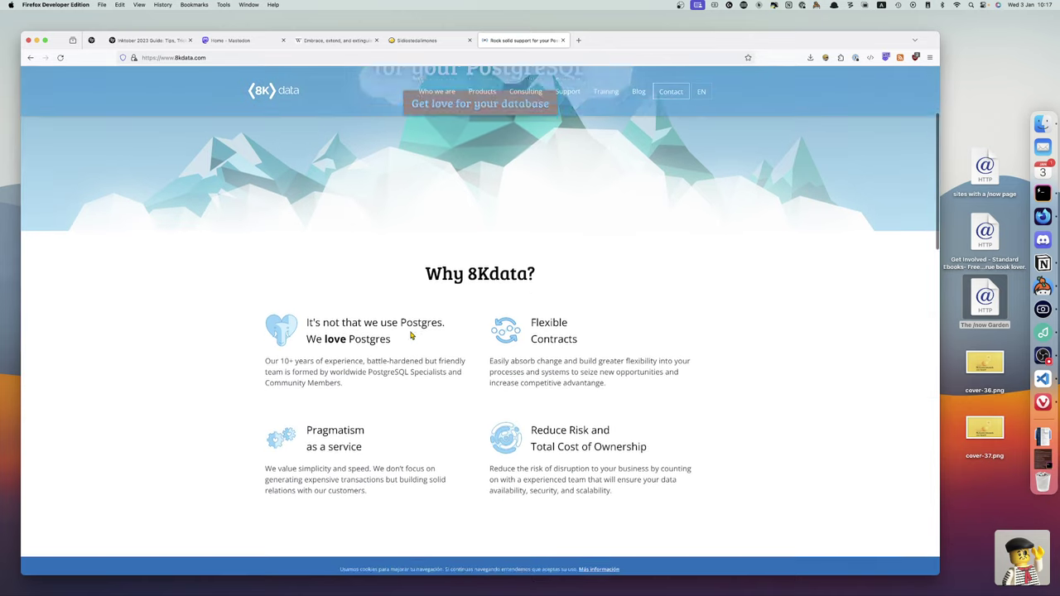
scroll(409, 334, "down", 10)
scroll(409, 333, "up", 7)
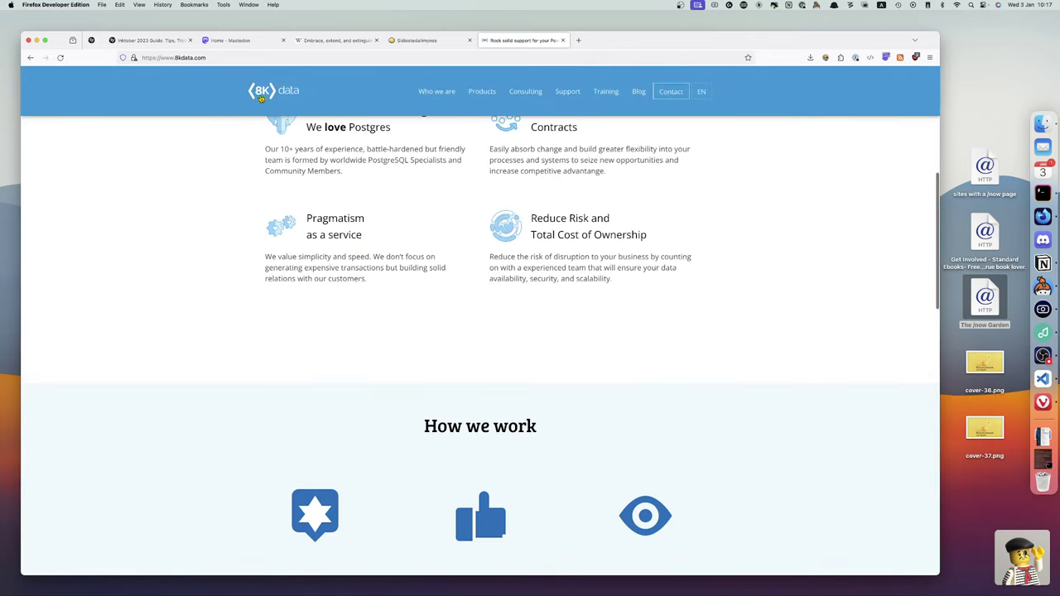
scroll(261, 98, "up", 3)
left_click(216, 57)
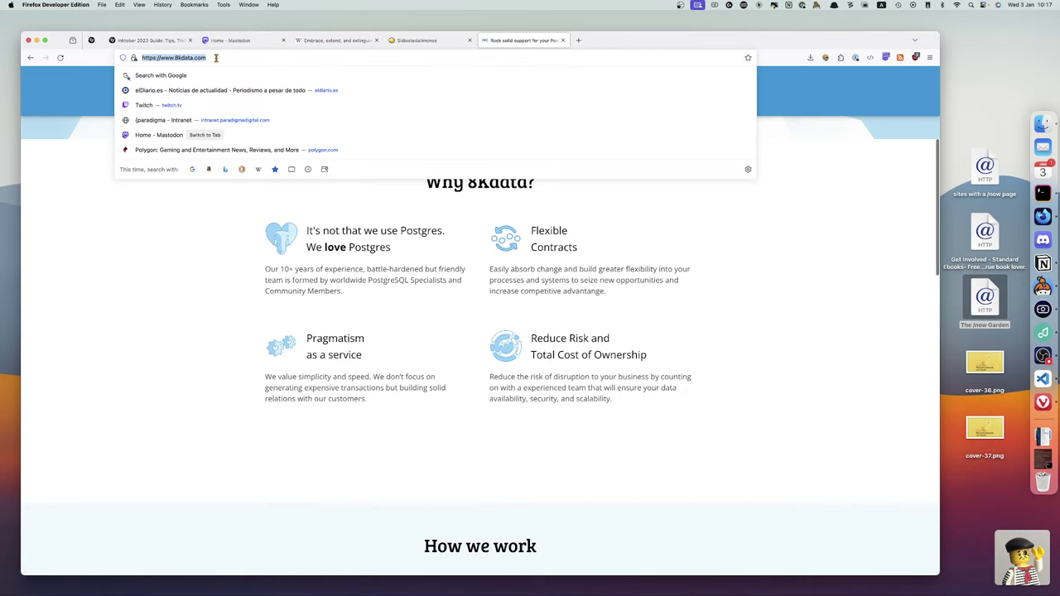
key("Right")
type("/paco")
key("Return")
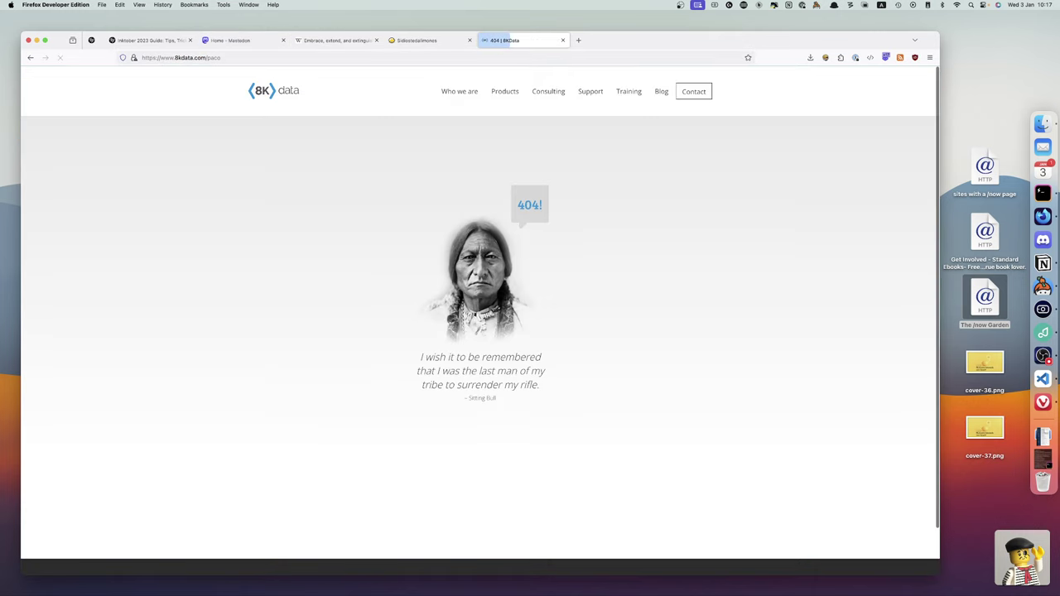